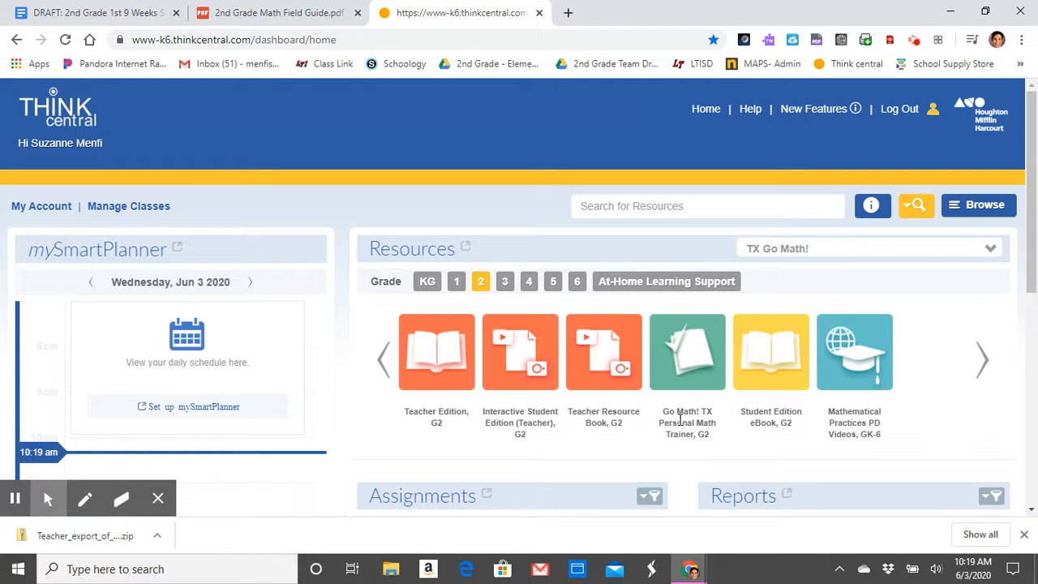
Step: Open the Grade 2 Go Math! TX Personal Math Trainer and expand Module and Lesson Assignments to browse its modules
left_click(691, 370)
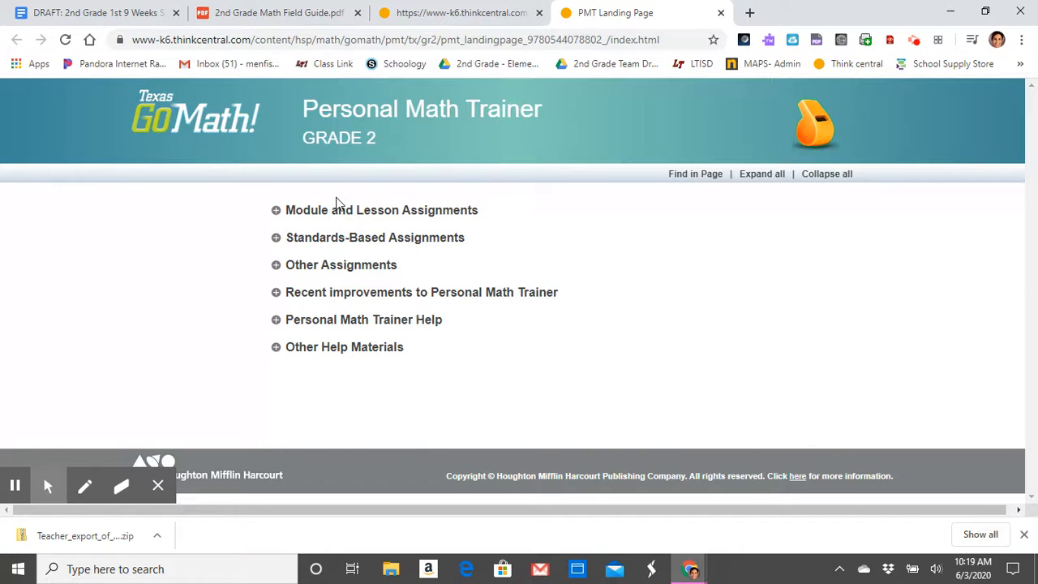
left_click(276, 214)
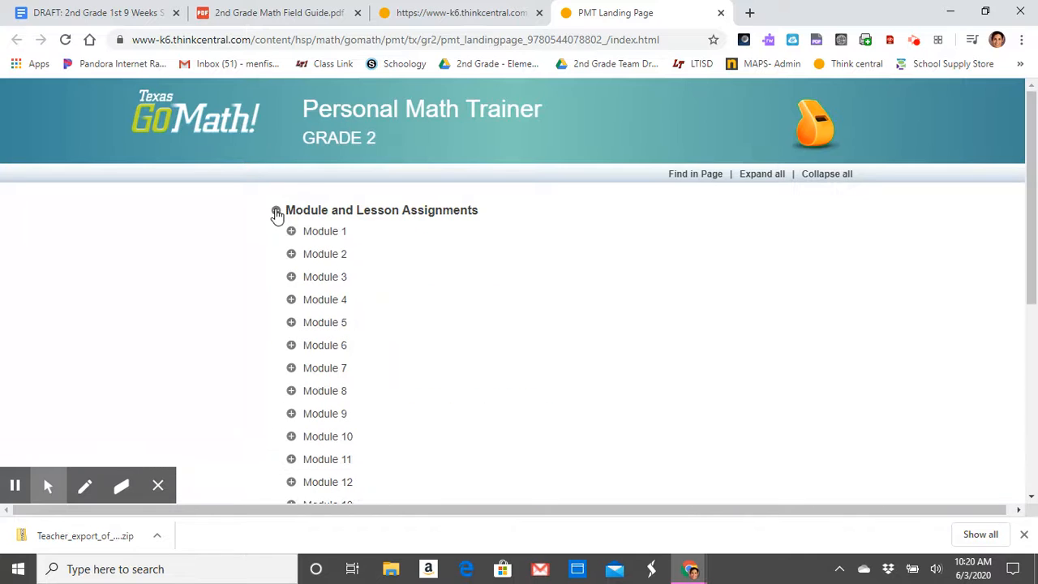
scroll(366, 258, "down", 4)
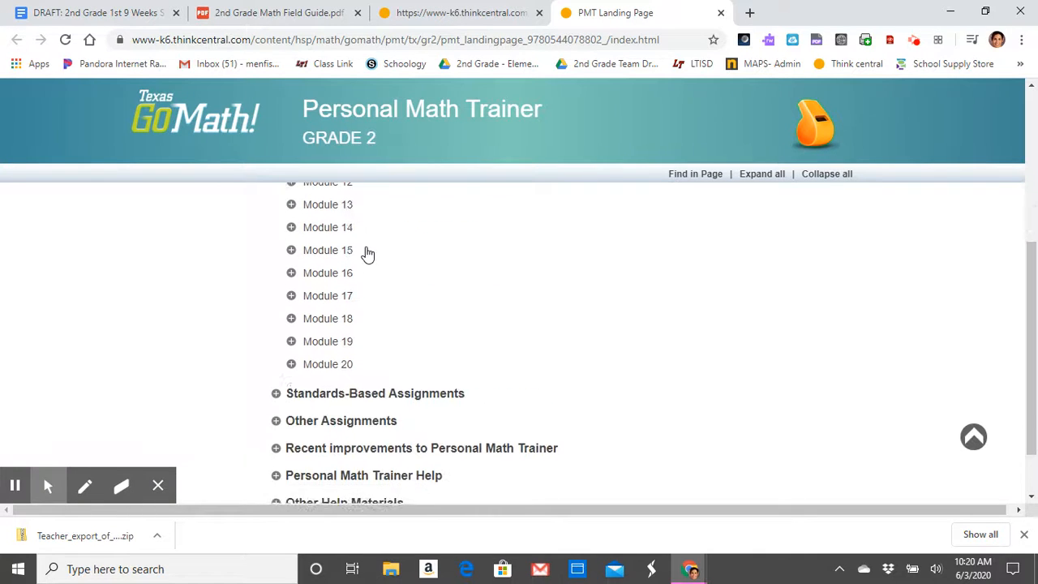
scroll(368, 254, "up", 4)
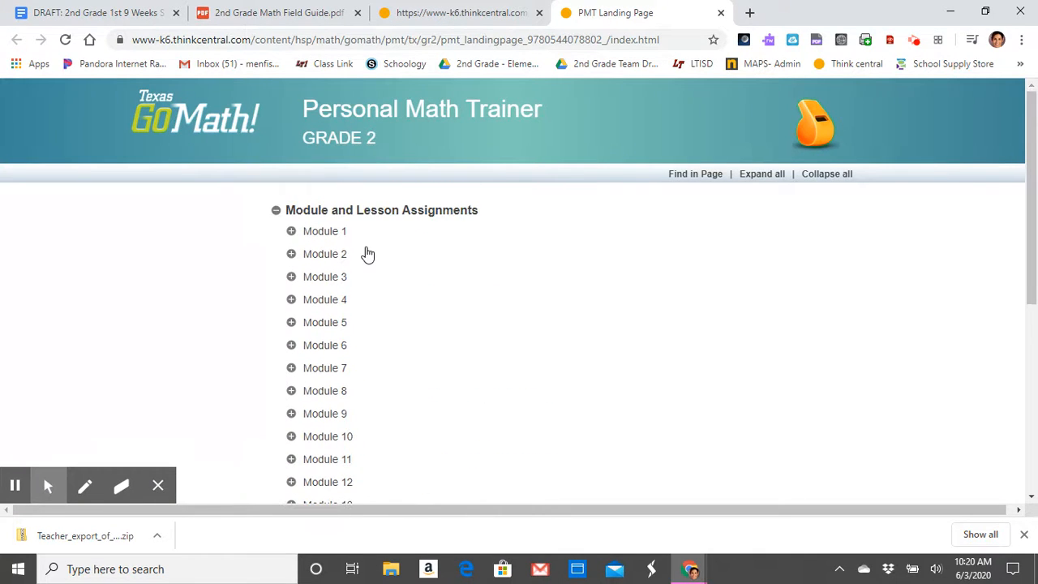
scroll(367, 254, "down", 1)
scroll(367, 254, "up", 1)
scroll(367, 254, "down", 5)
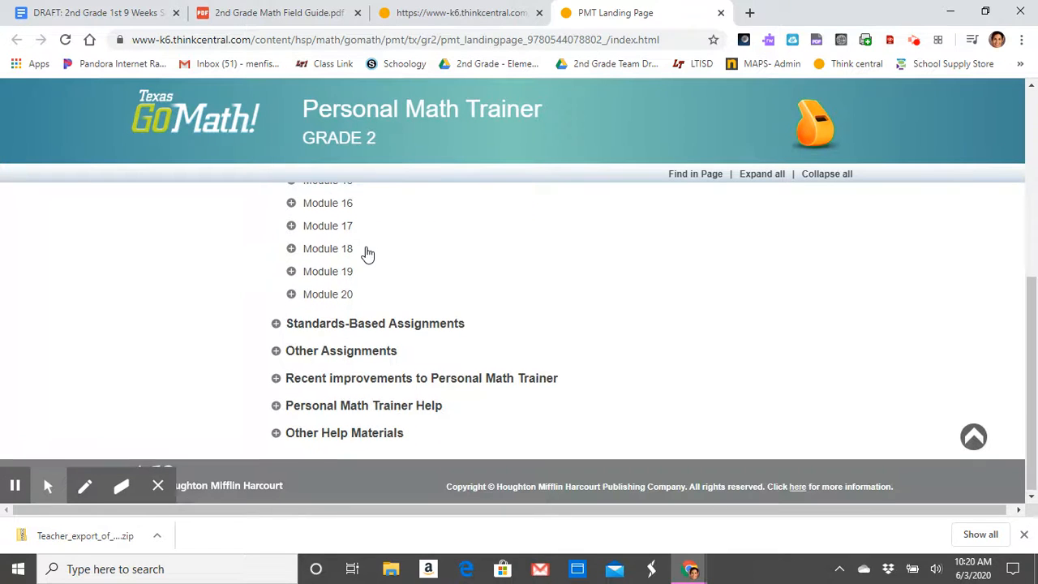
scroll(288, 201, "up", 3)
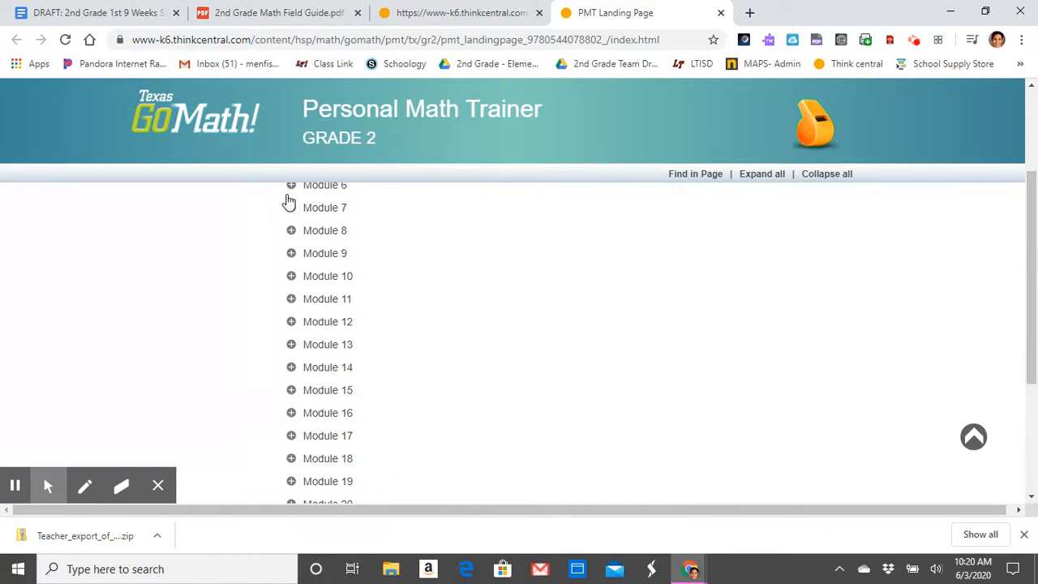
scroll(288, 201, "up", 2)
scroll(288, 202, "down", 4)
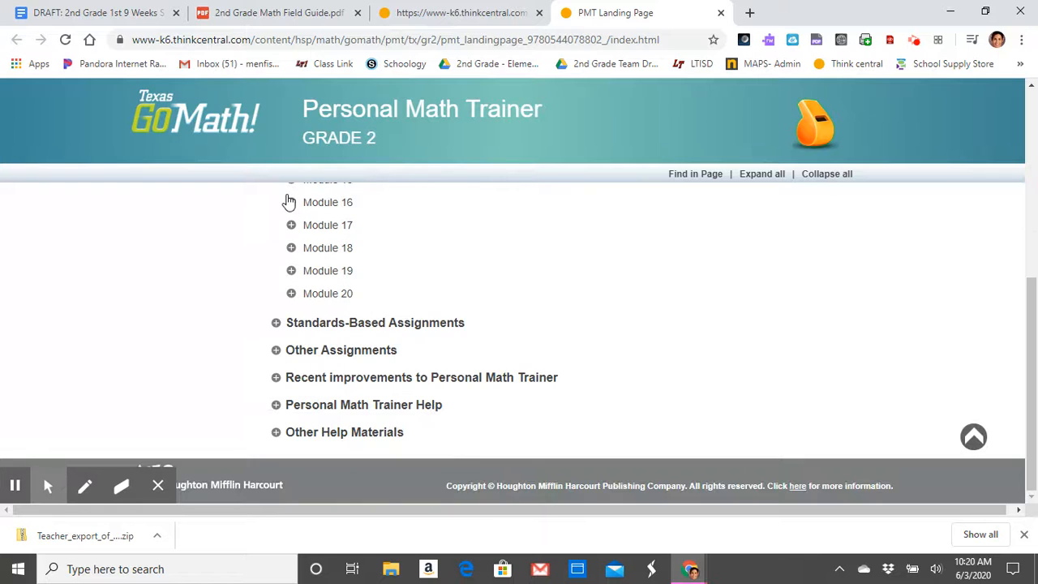
Step: Expand Standards-Based Assignments and Focal Area 2 to browse the standards quizzes
left_click(276, 325)
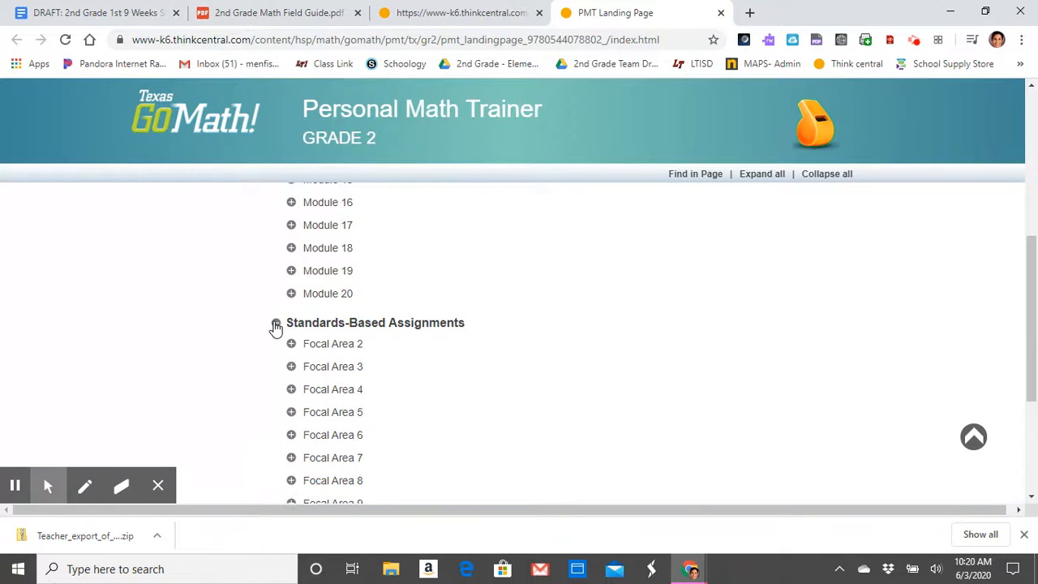
scroll(378, 357, "down", 2)
scroll(379, 357, "up", 1)
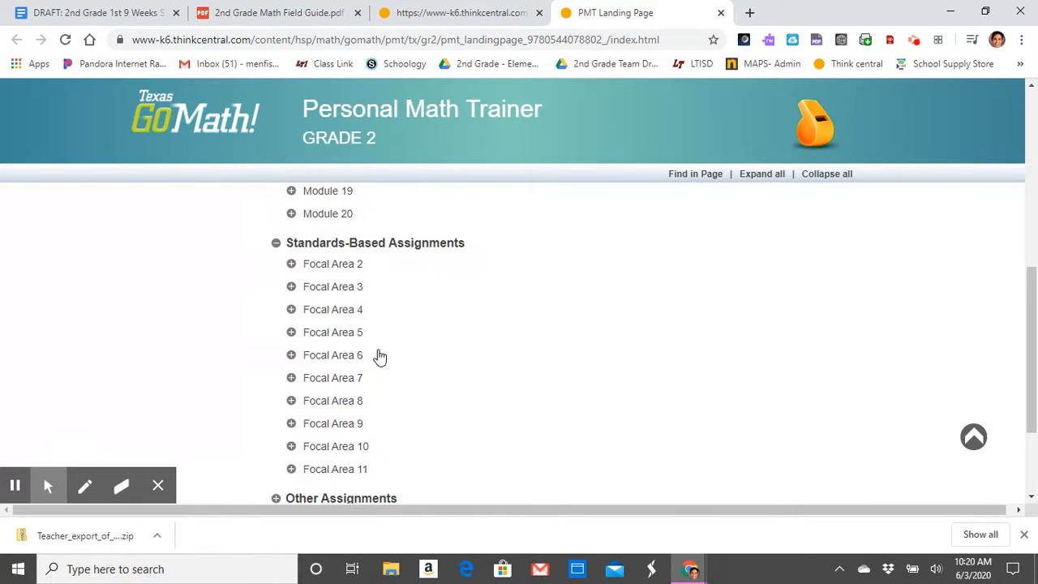
left_click(347, 277)
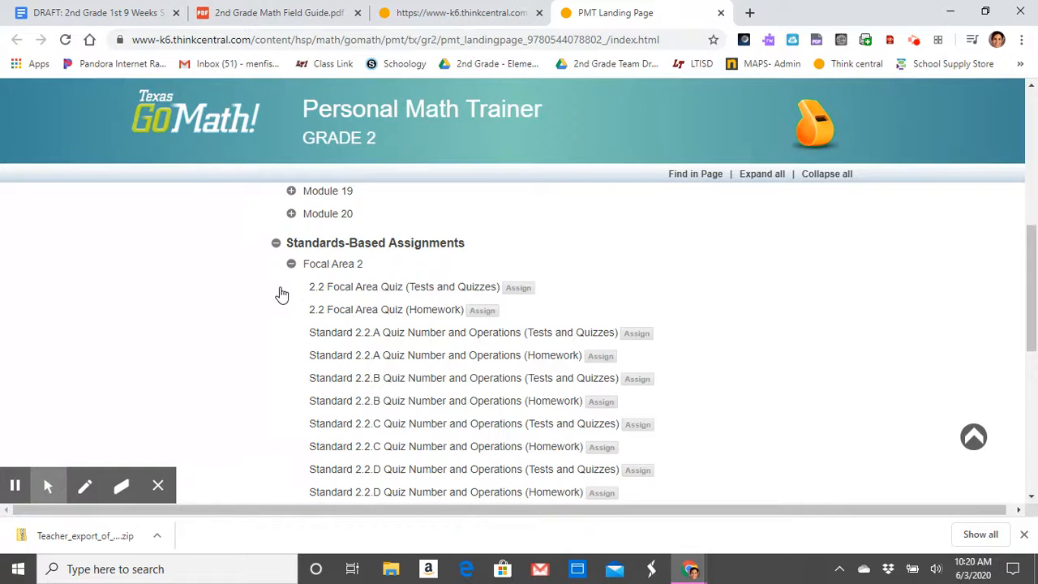
scroll(280, 294, "down", 3)
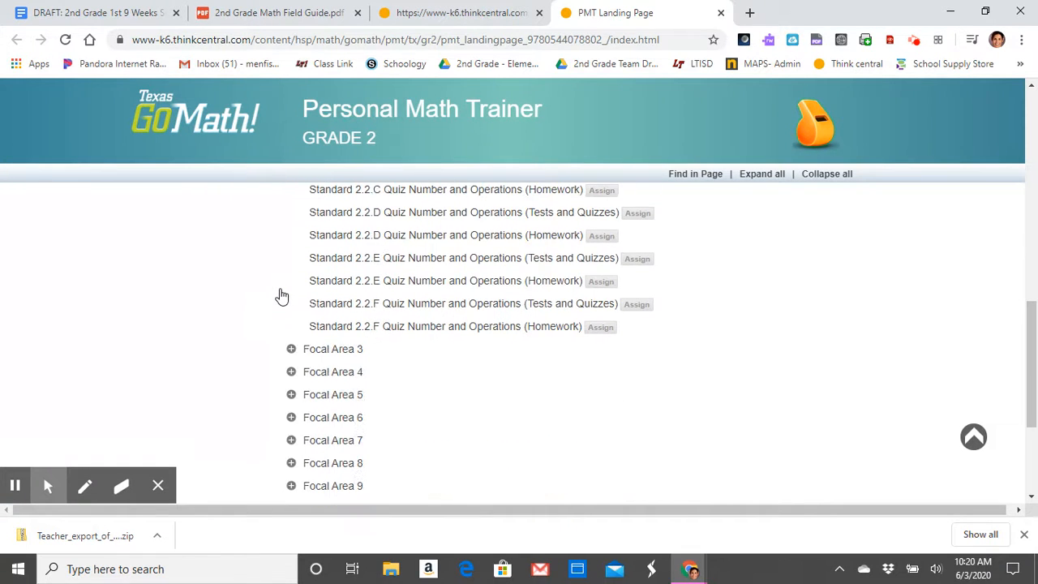
scroll(283, 353, "down", 3)
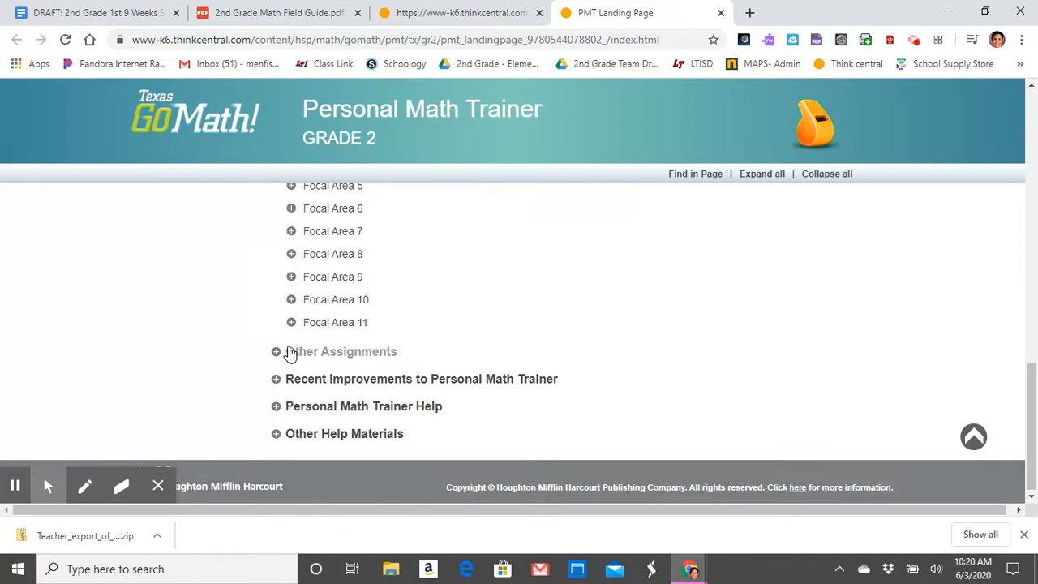
Step: Expand Other Assignments, then its Beginning-, Middle-, and End-of-Year Tests and Unit-Level Assignments sections
left_click(275, 355)
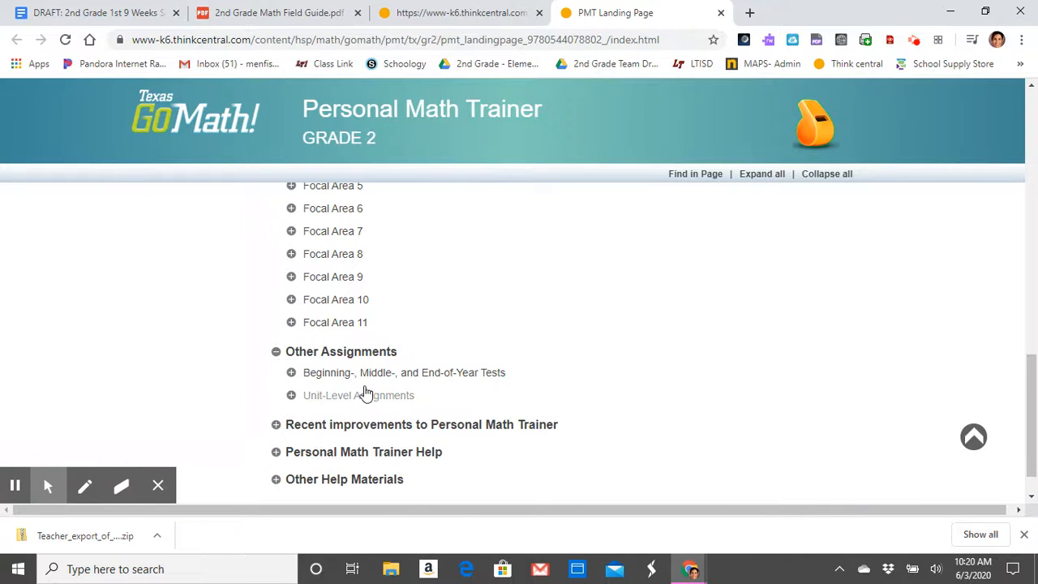
left_click(291, 373)
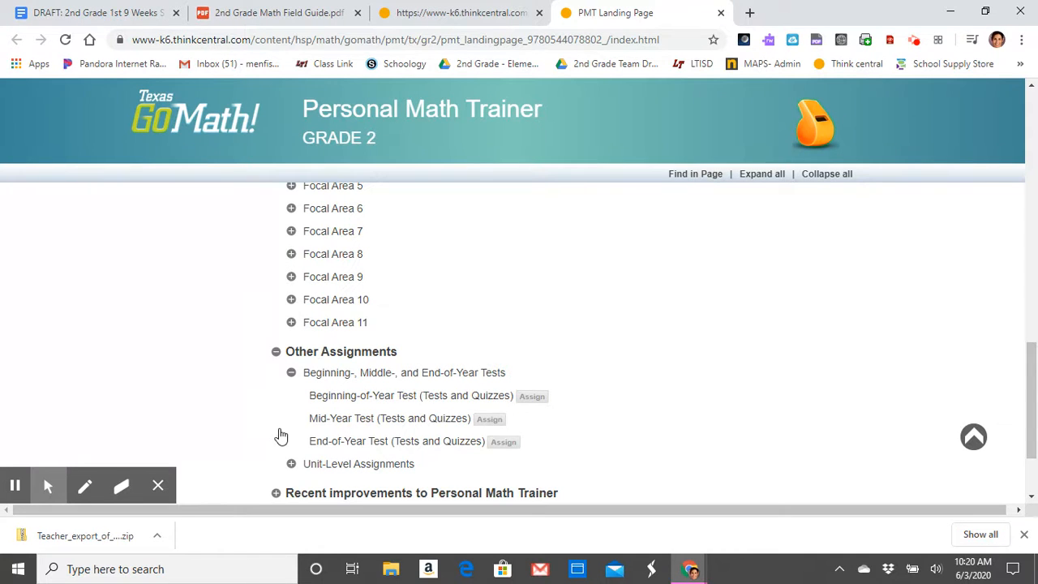
left_click(293, 466)
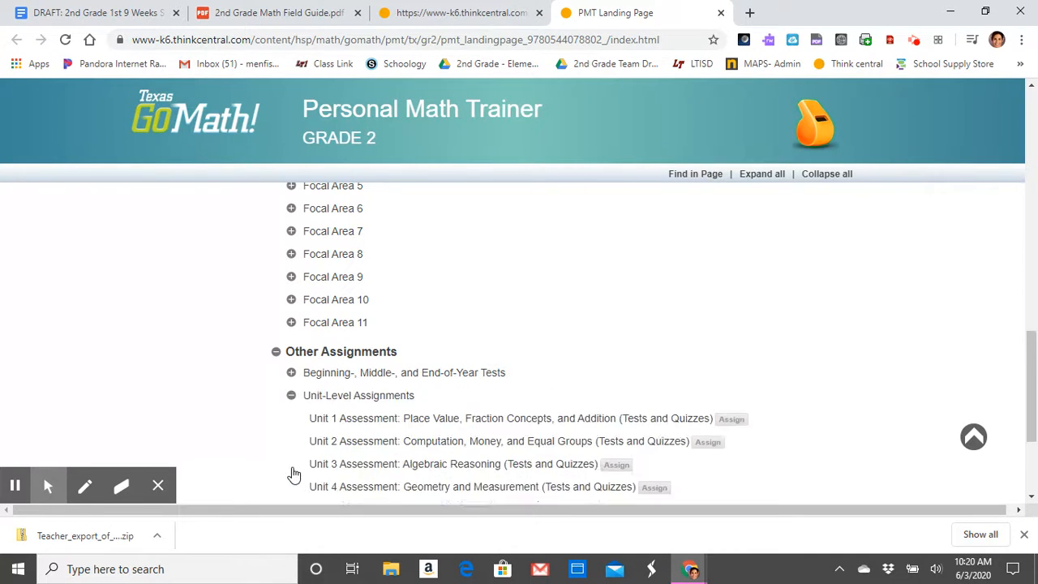
scroll(441, 459, "down", 3)
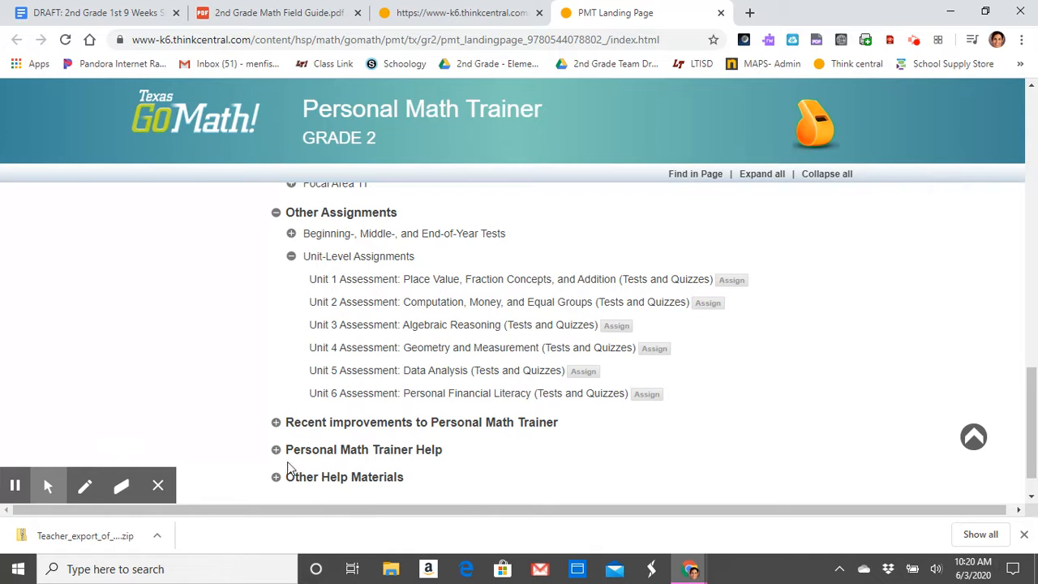
scroll(339, 365, "up", 5)
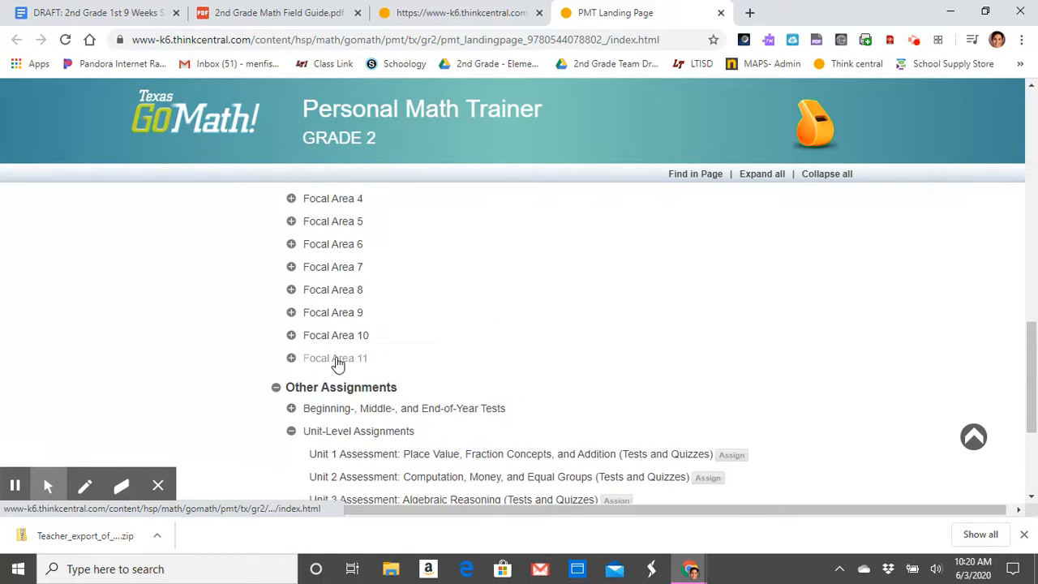
scroll(338, 365, "up", 10)
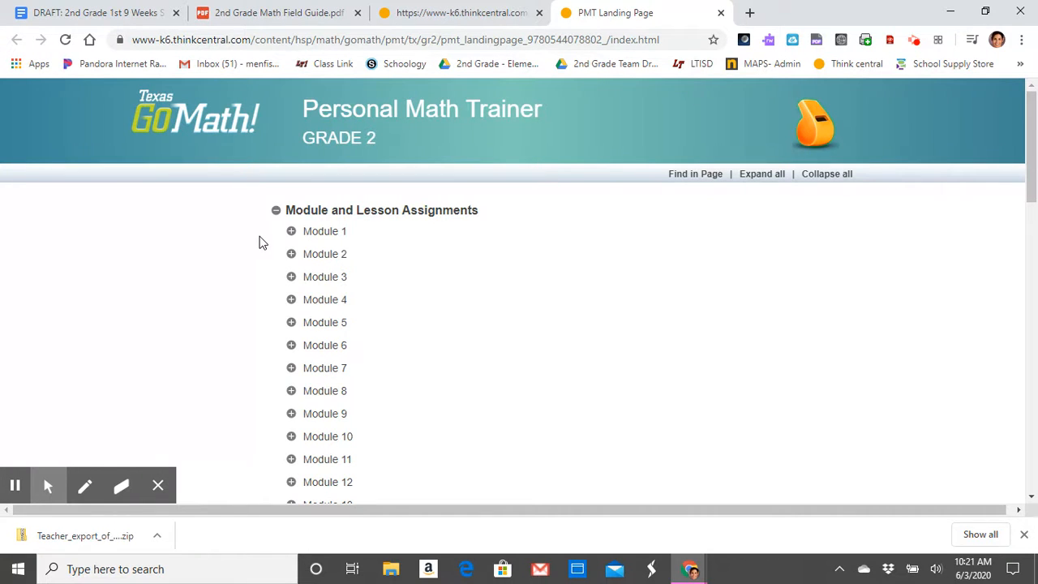
Step: Expand Module 1 and preview the Lesson 1.3 Explore 3-Digit Numbers (Homework) activity, closing the preview window afterward
left_click(290, 232)
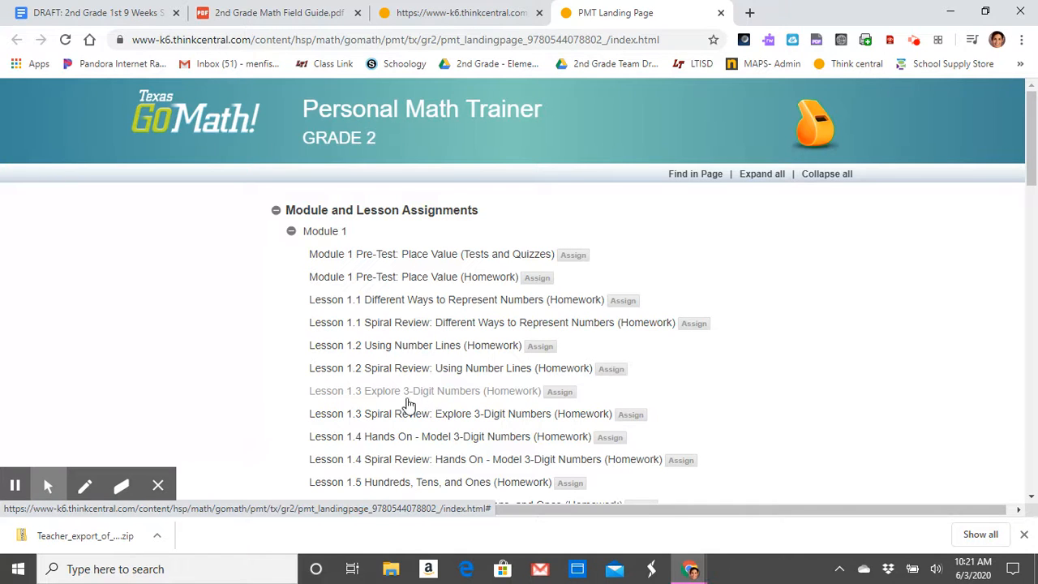
left_click(482, 392)
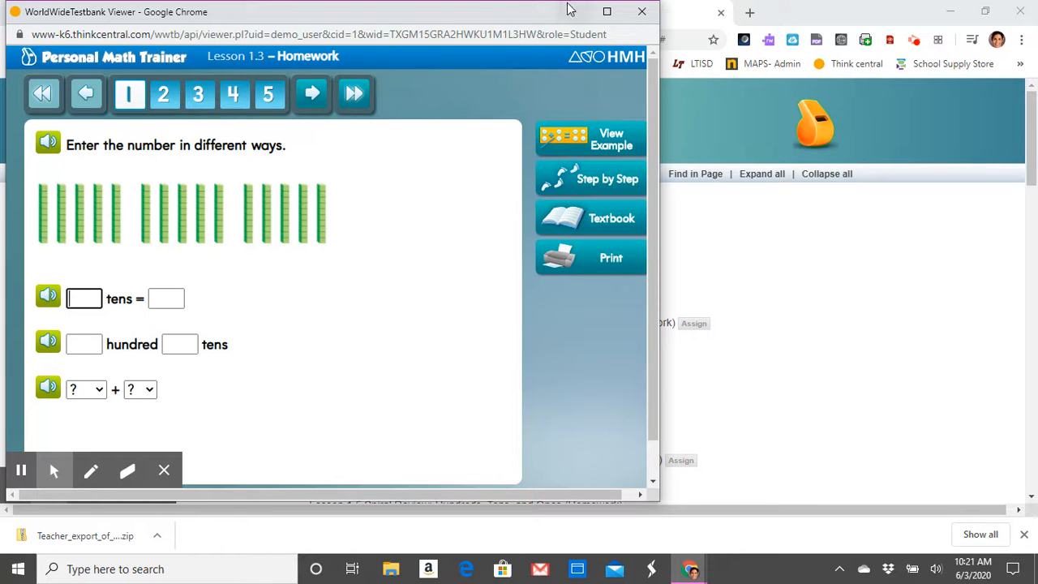
left_click(641, 12)
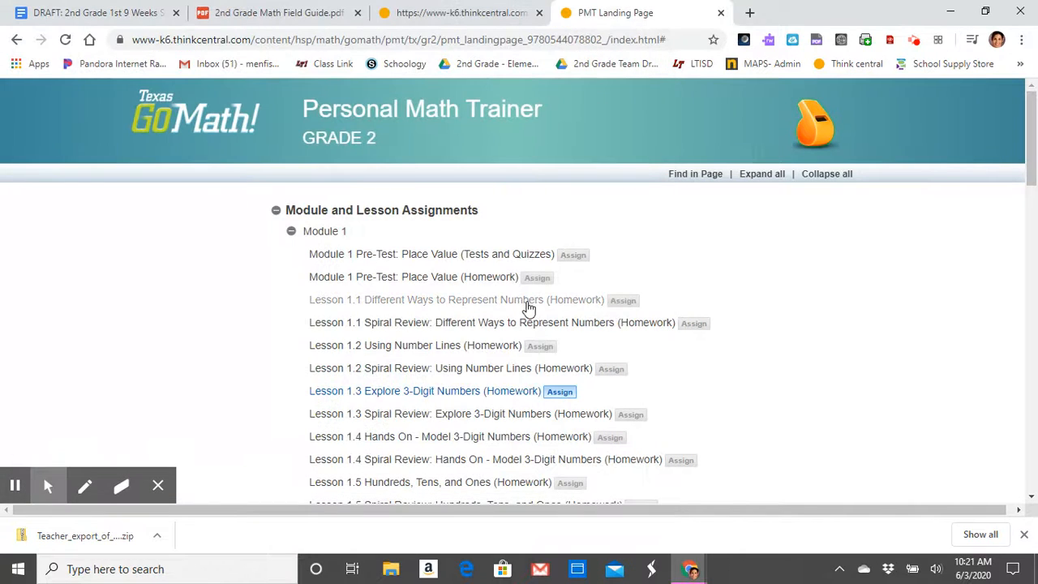
Step: Assign Lesson 1.3 Explore 3-Digit Numbers (Homework) directly and name the assignment "Three digit numbers"
left_click(561, 394)
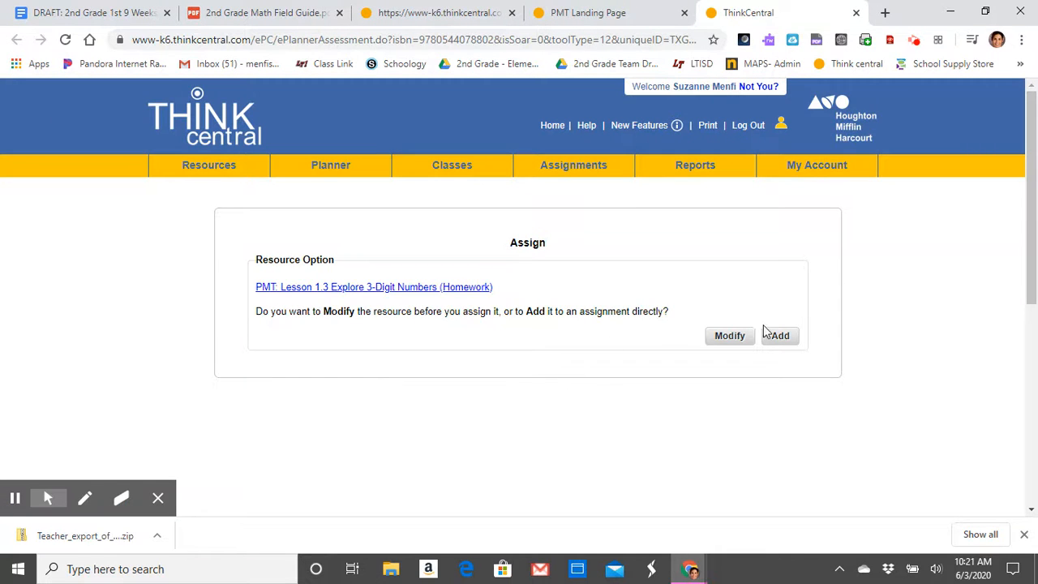
left_click(781, 336)
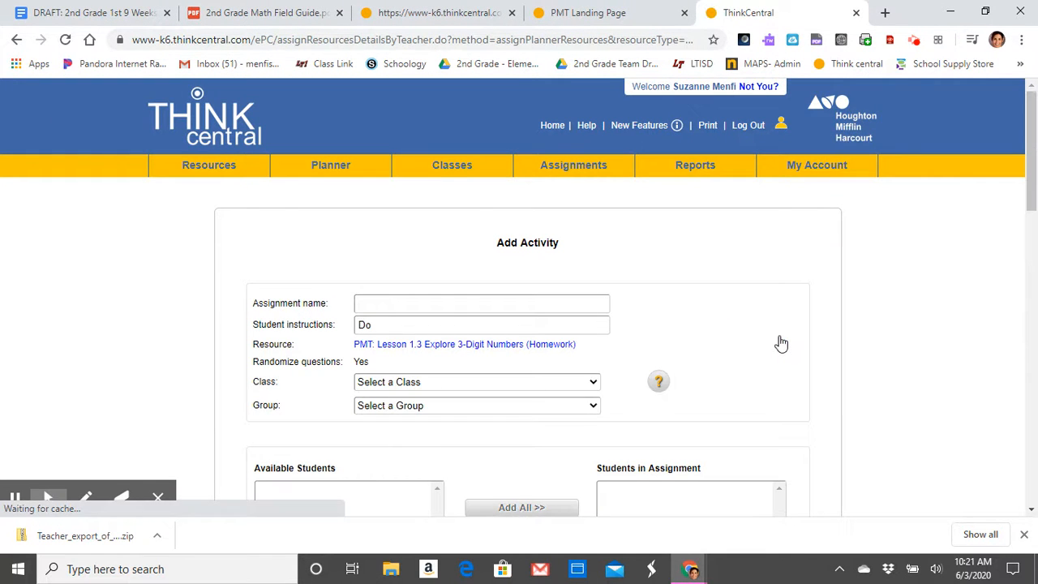
left_click(482, 304)
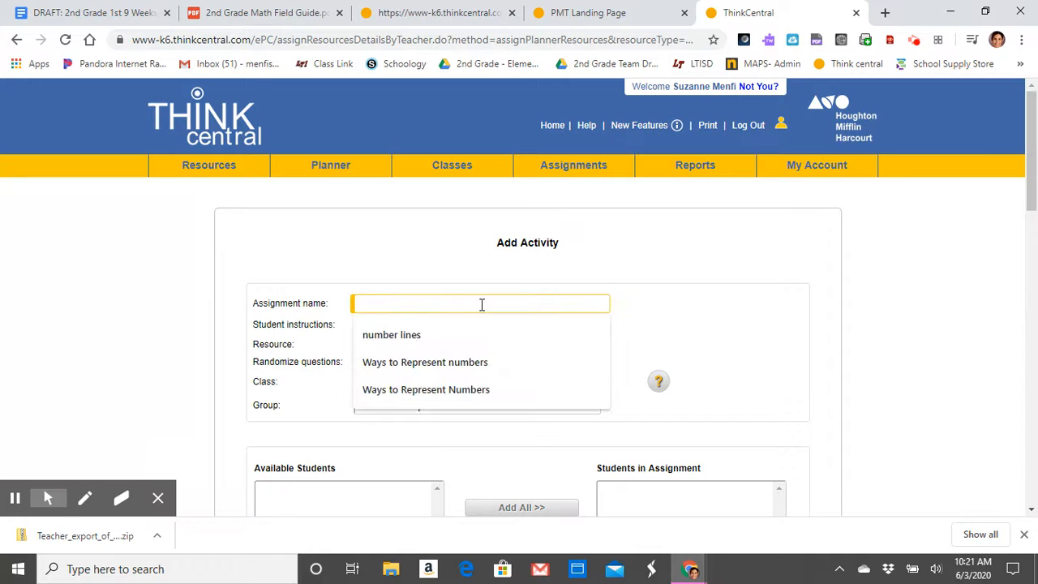
type("Three d")
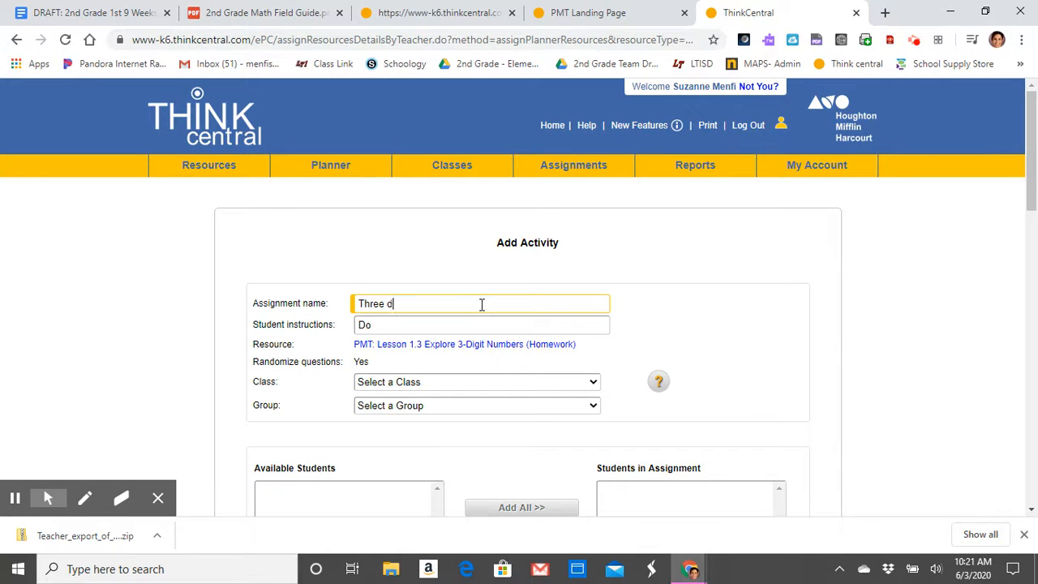
type("igit numbers")
Step: Enter "Do your best!" as the student instructions and choose the monkeys class
left_click(397, 326)
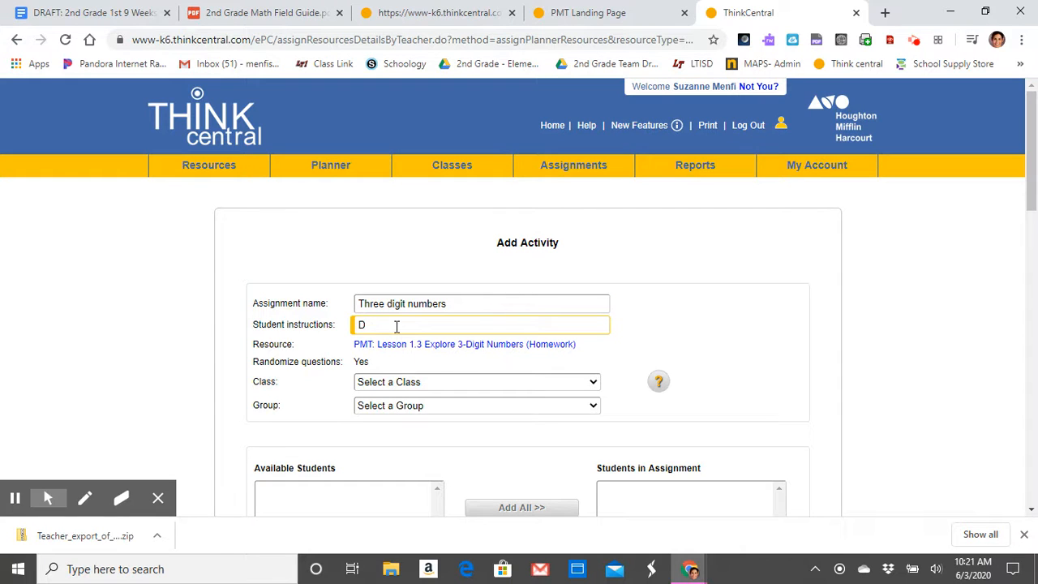
type("WOr")
type("best!")
left_click(591, 384)
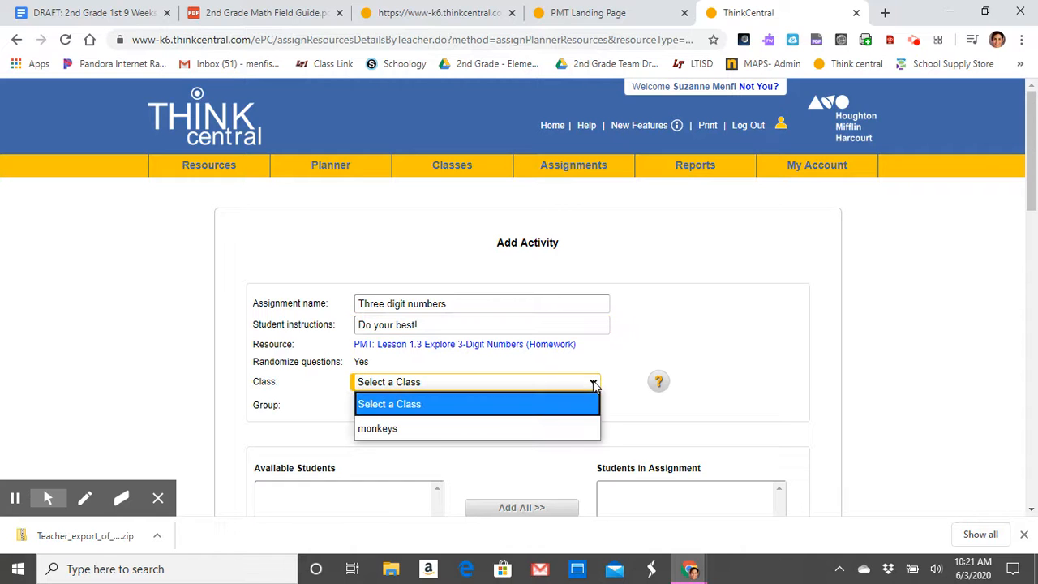
left_click(535, 421)
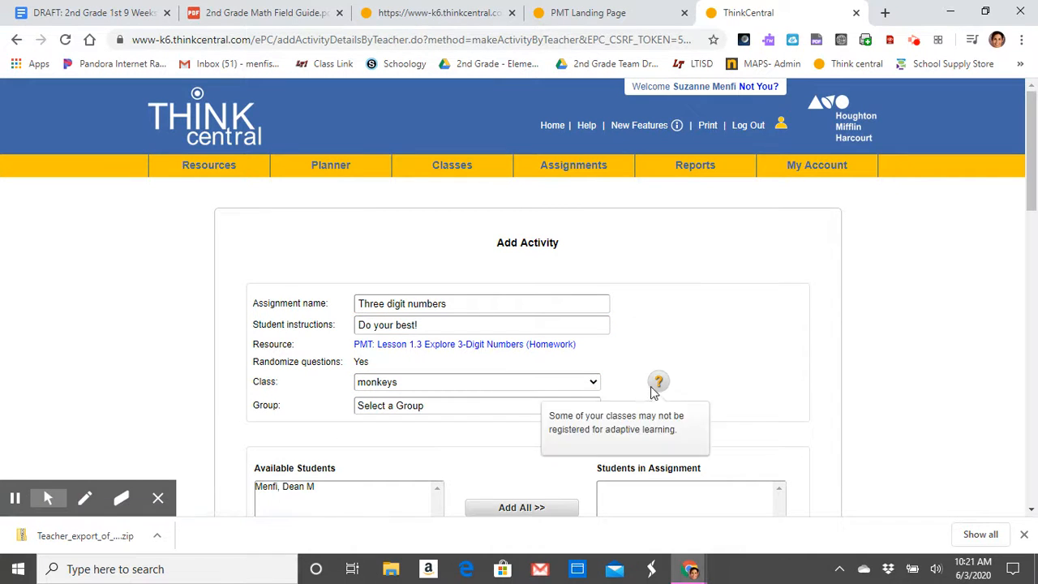
Step: Move the class's available student into the Students in Assignment list
scroll(556, 409, "down", 2)
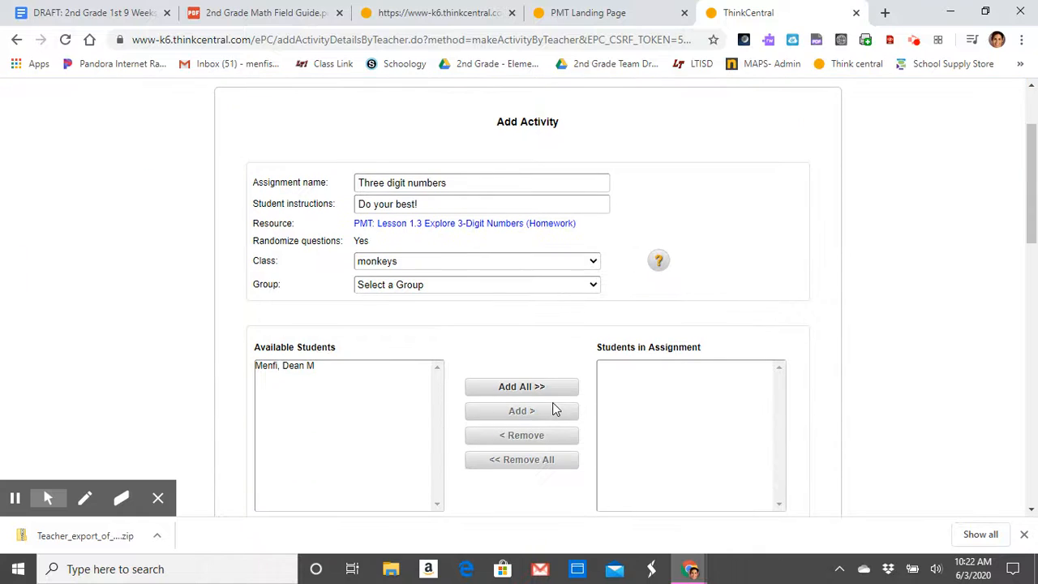
left_click(308, 366)
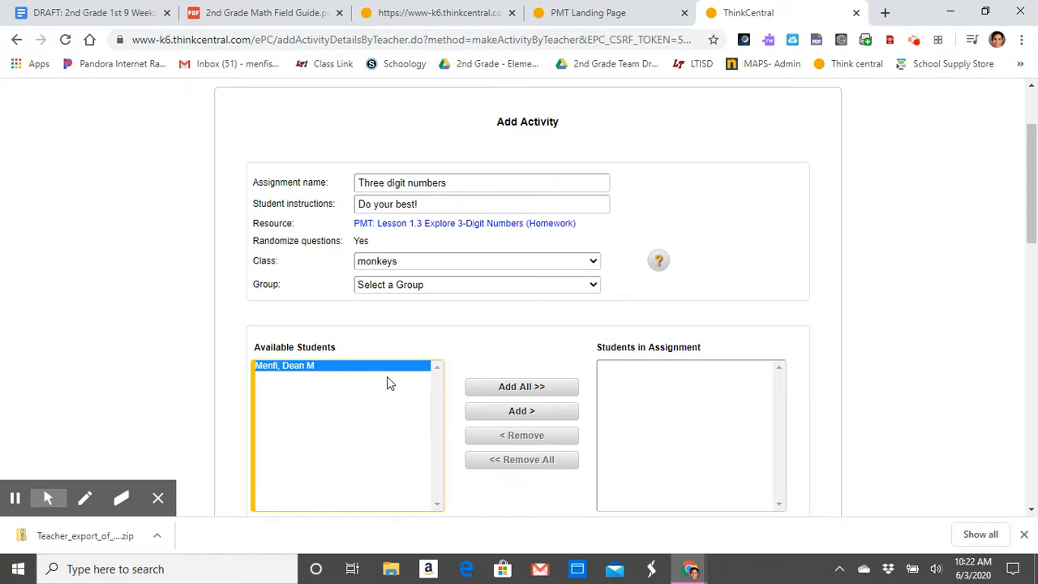
left_click(487, 414)
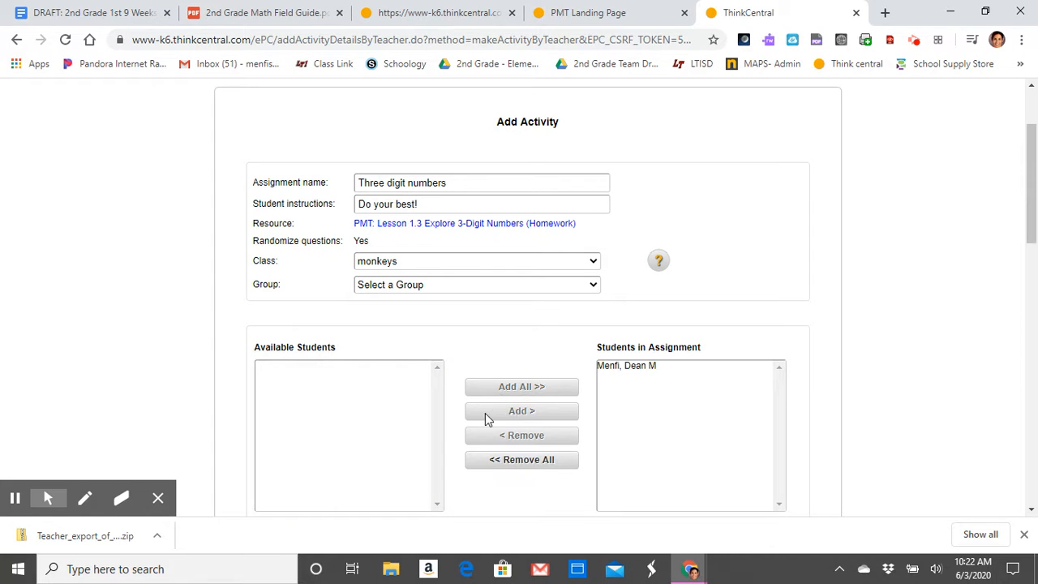
Step: Review the assignment's available and due dates and the activity settings
scroll(647, 426, "down", 2)
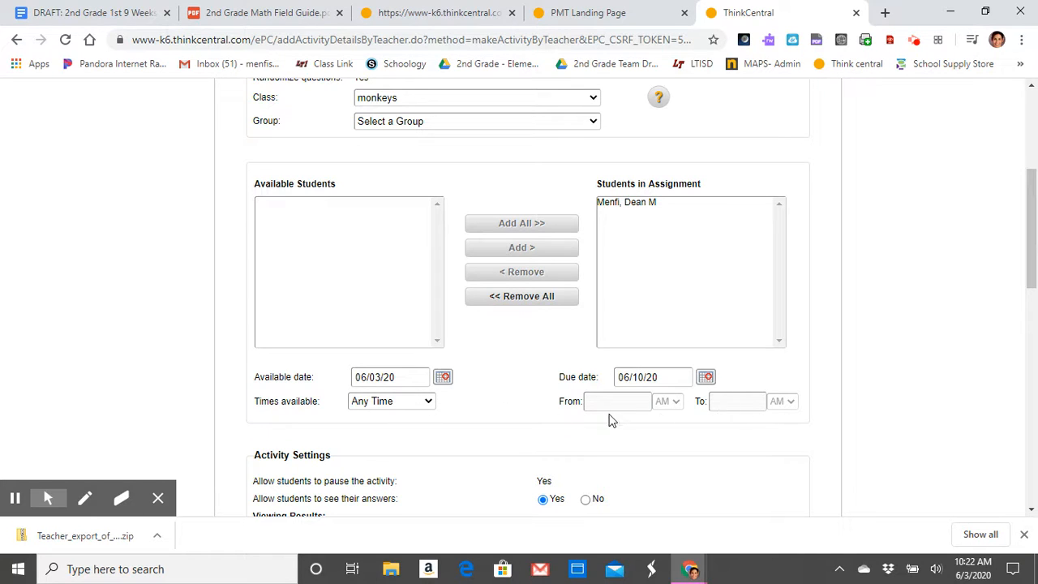
scroll(566, 437, "down", 2)
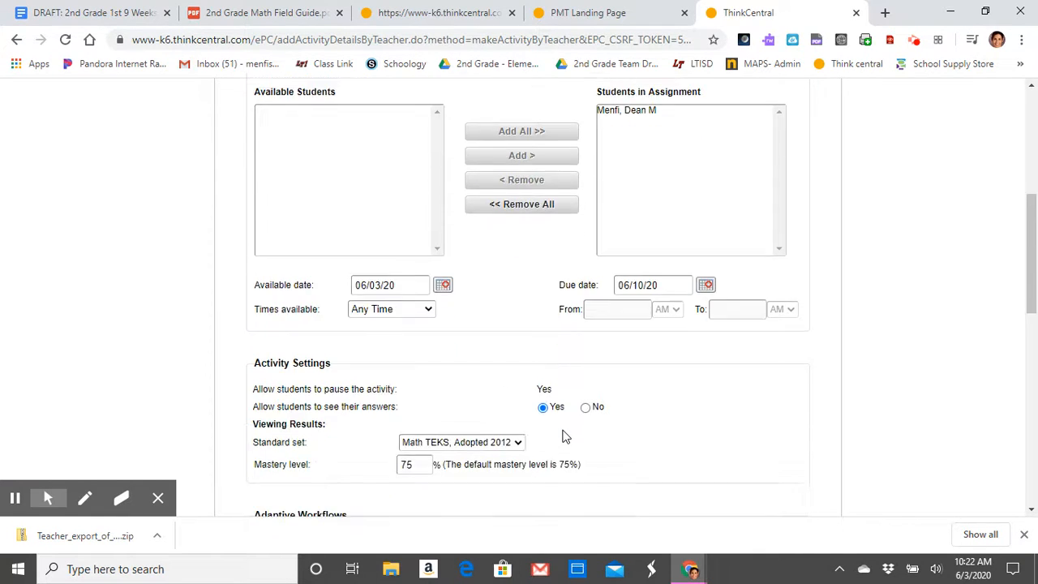
scroll(561, 433, "up", 1)
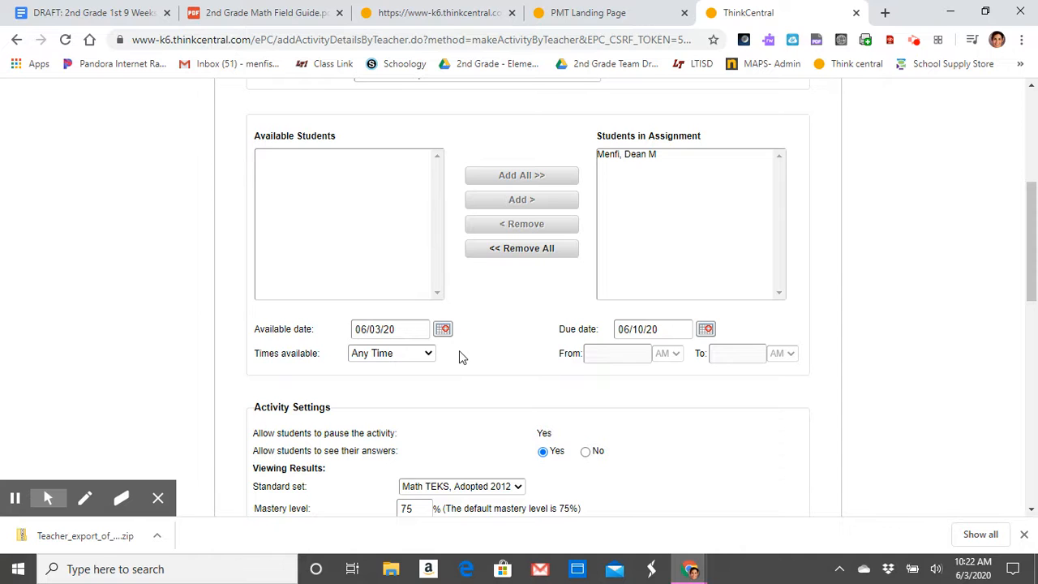
scroll(459, 351, "down", 3)
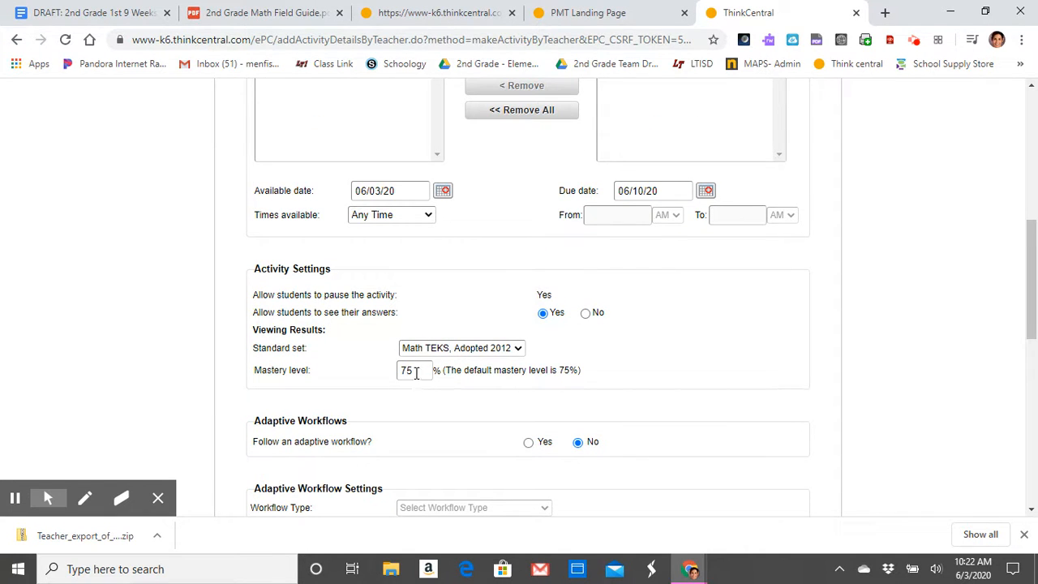
Step: Save the assignment and confirm saving the changes
scroll(517, 351, "up", 3)
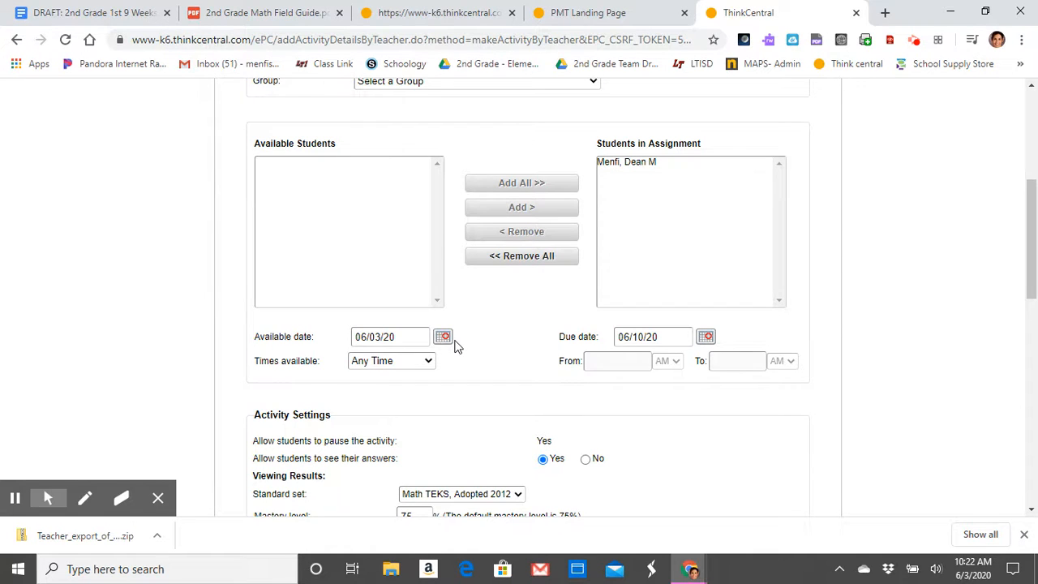
scroll(455, 346, "down", 3)
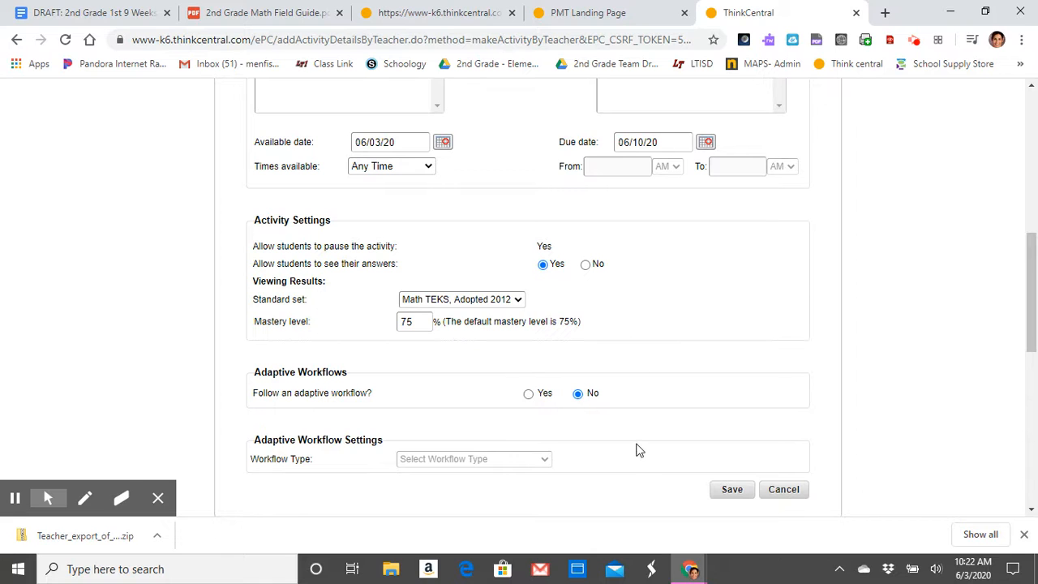
left_click(733, 490)
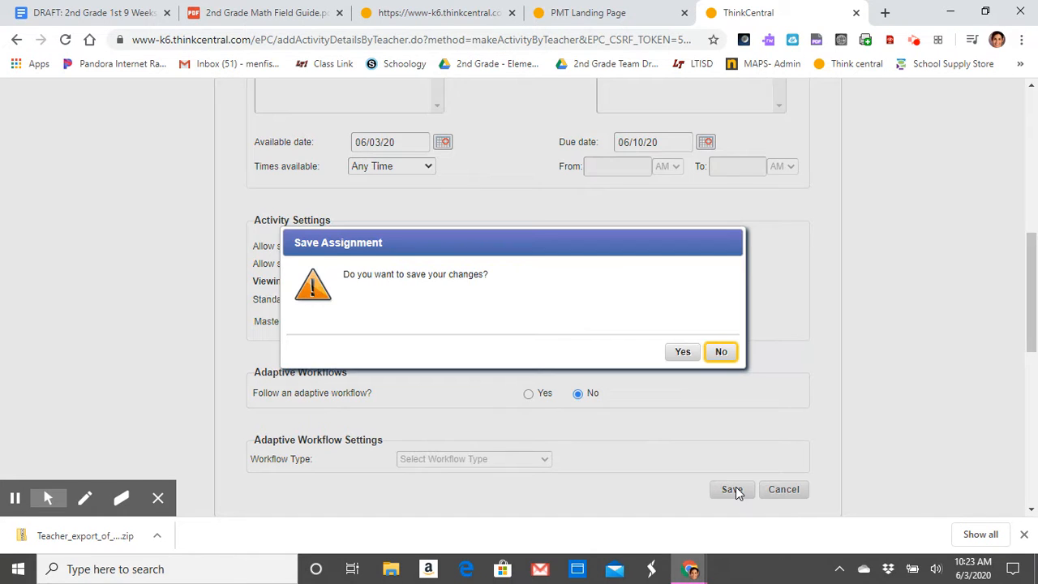
left_click(681, 354)
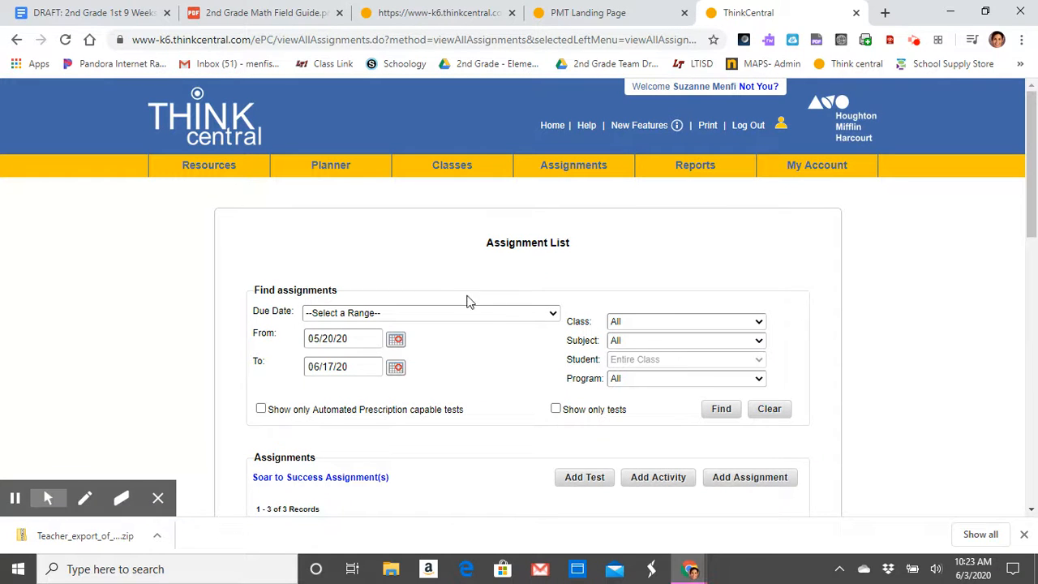
Step: Filter the assignment list to the 2 weeks (next week and previous week) due-date range and review the listed assignments
left_click(492, 315)
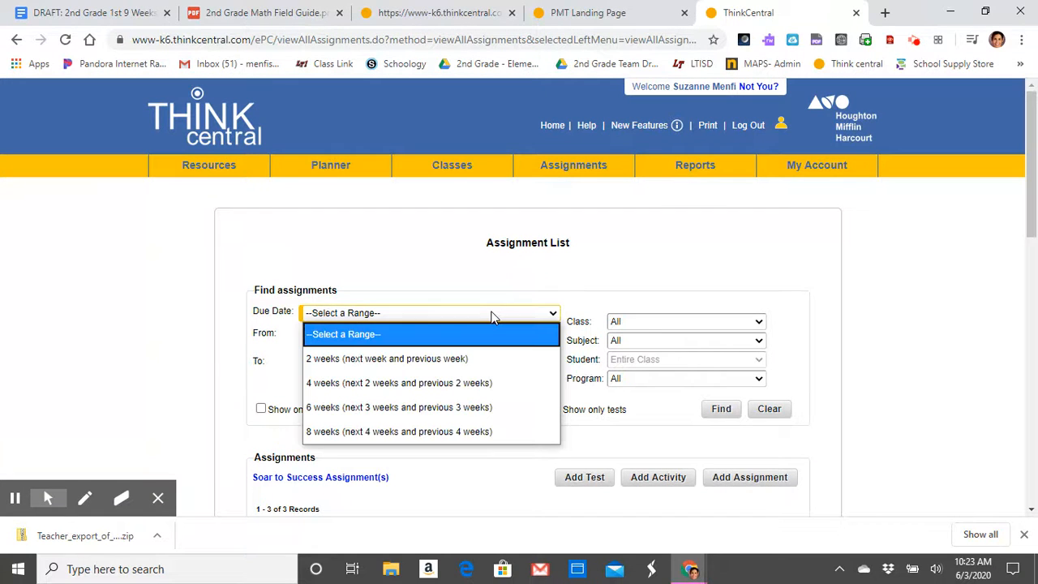
left_click(488, 357)
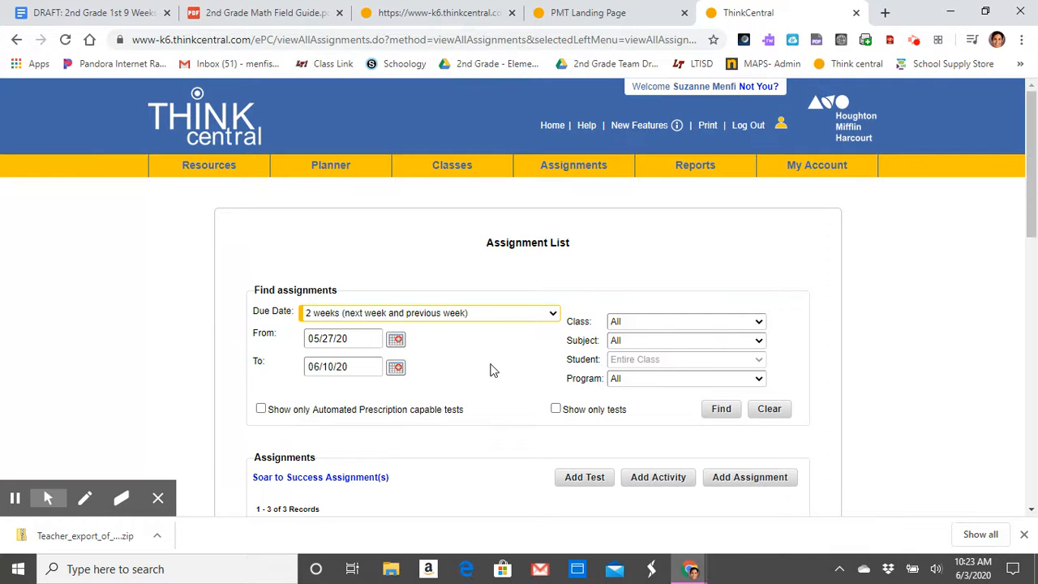
scroll(493, 371, "down", 1)
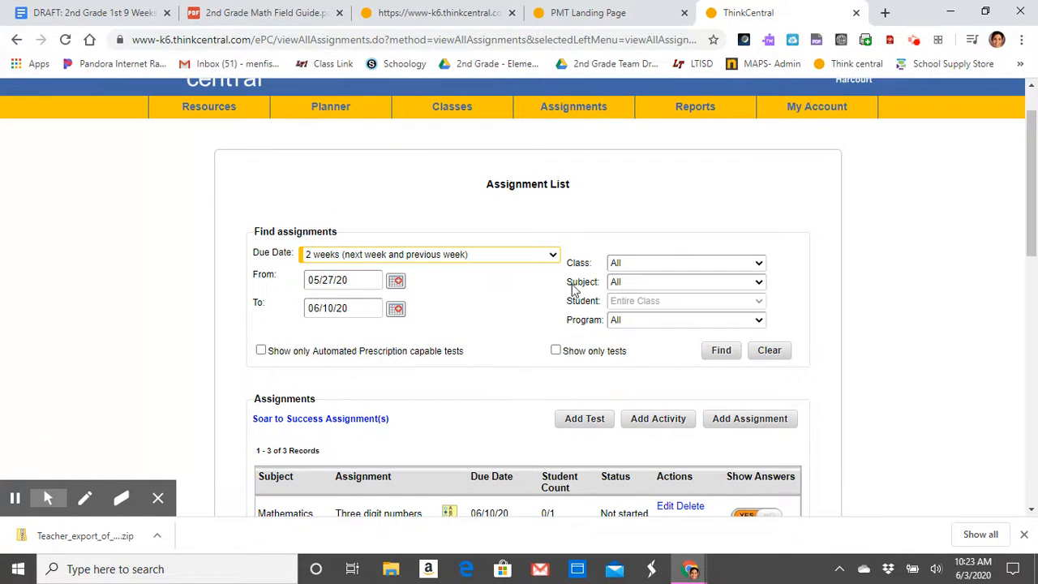
left_click(508, 332)
scroll(508, 332, "down", 1)
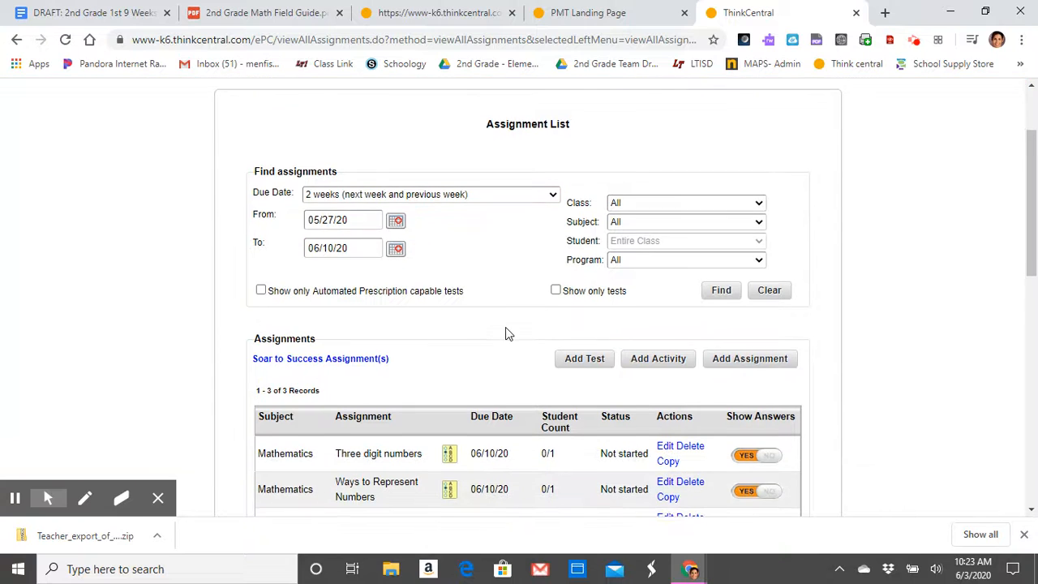
scroll(507, 334, "down", 1)
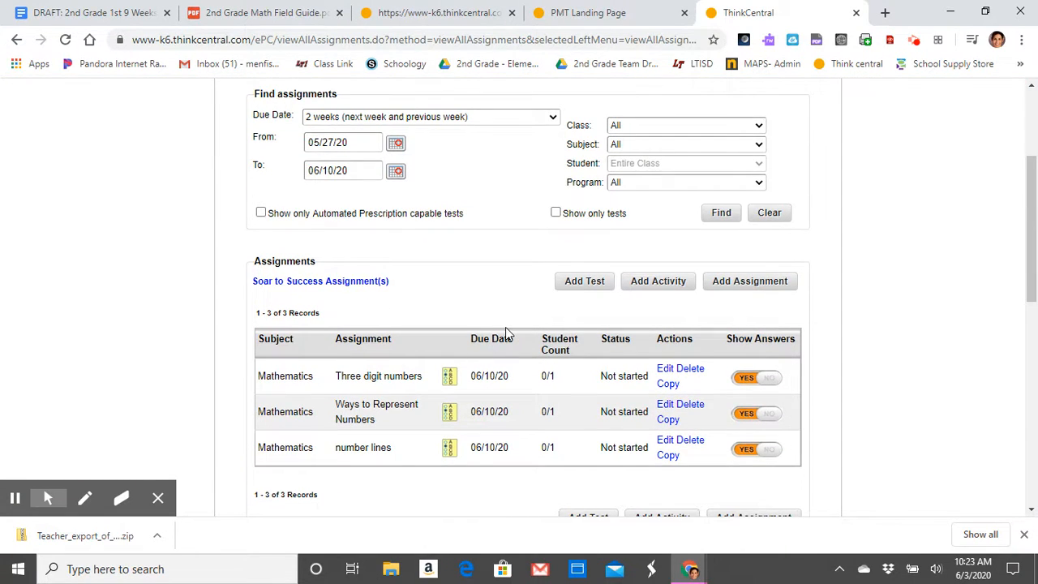
scroll(505, 327, "down", 1)
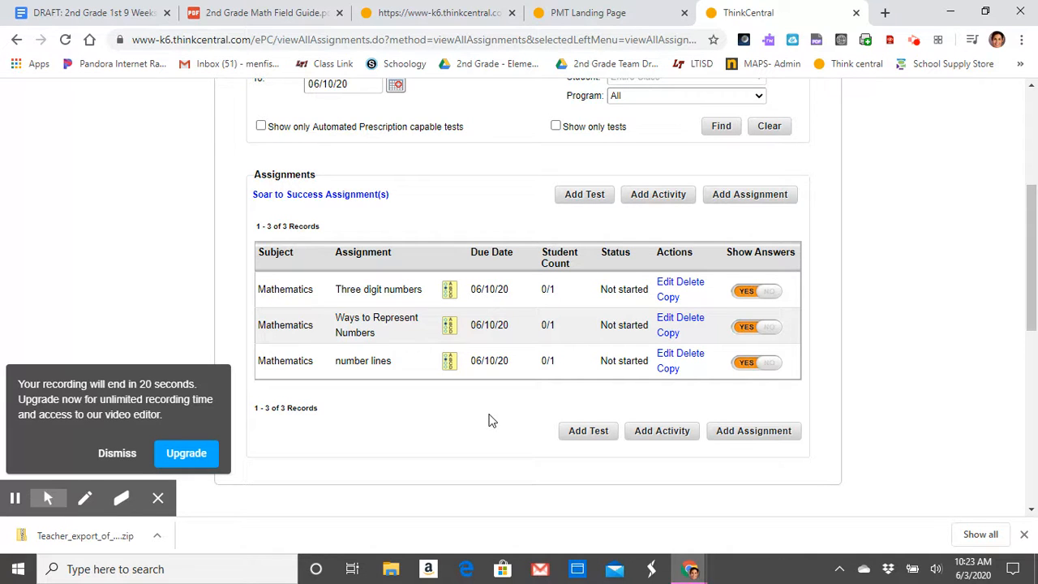
scroll(489, 420, "up", 3)
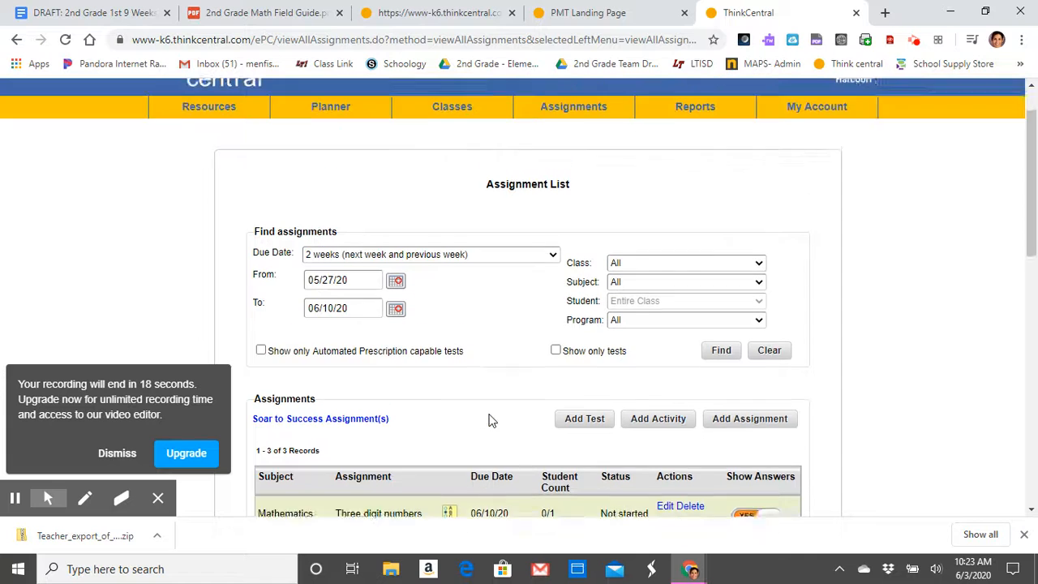
scroll(490, 420, "up", 1)
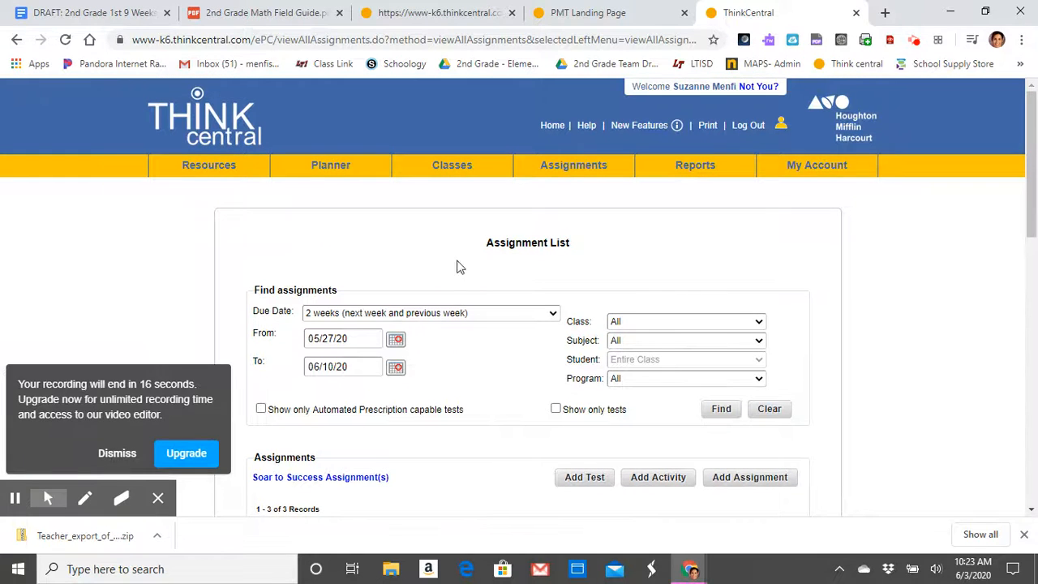
Step: Return to the dashboard home and show the TX Go Math! resources for grade 2
left_click(549, 135)
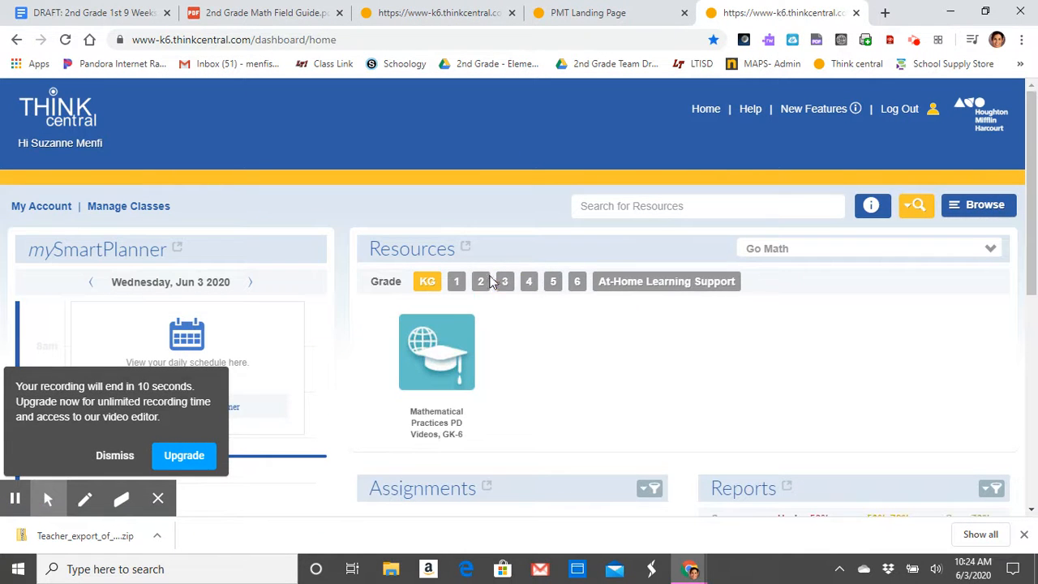
left_click(482, 281)
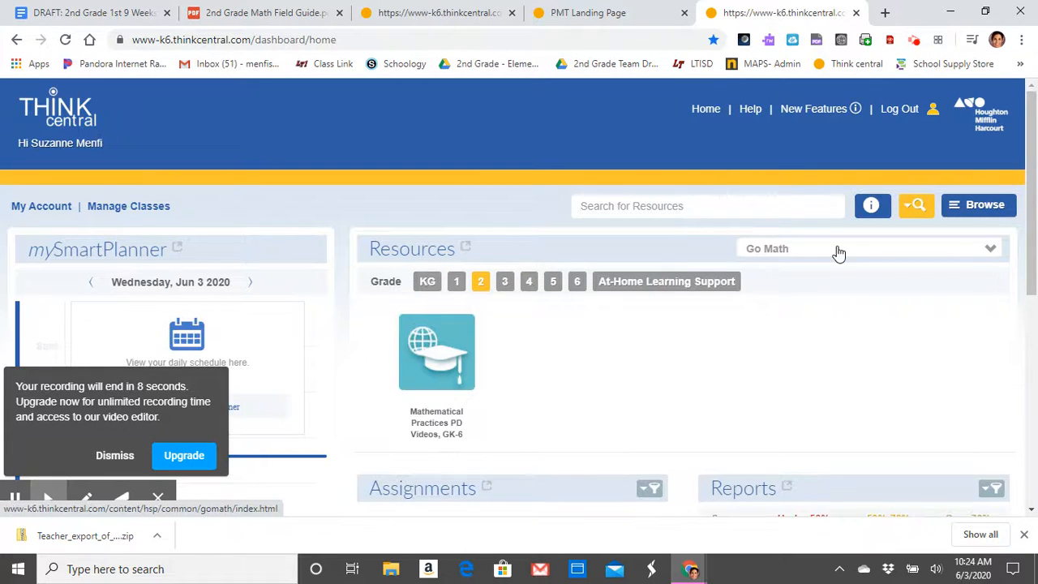
left_click(848, 252)
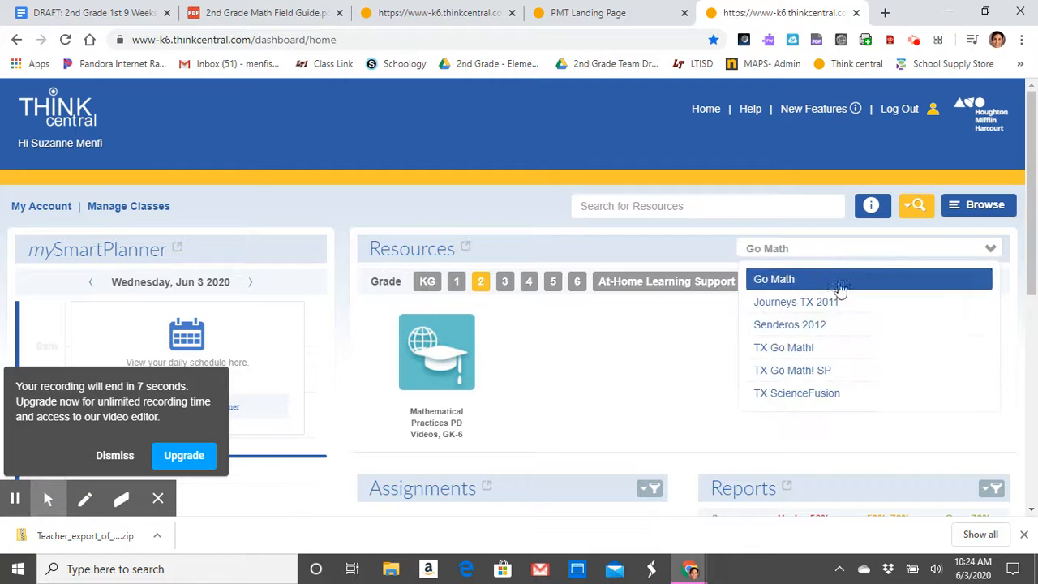
left_click(826, 348)
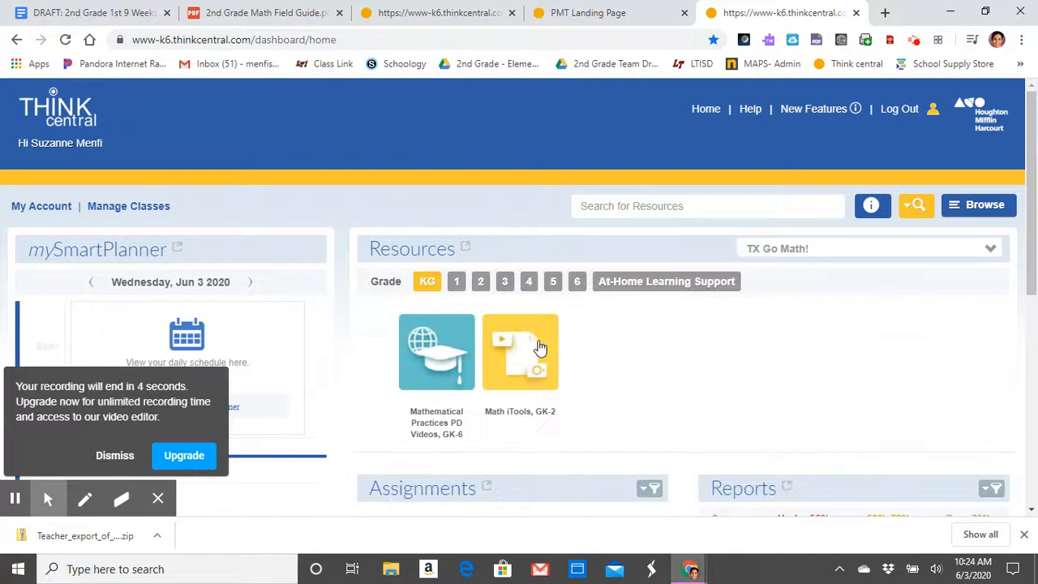
left_click(480, 288)
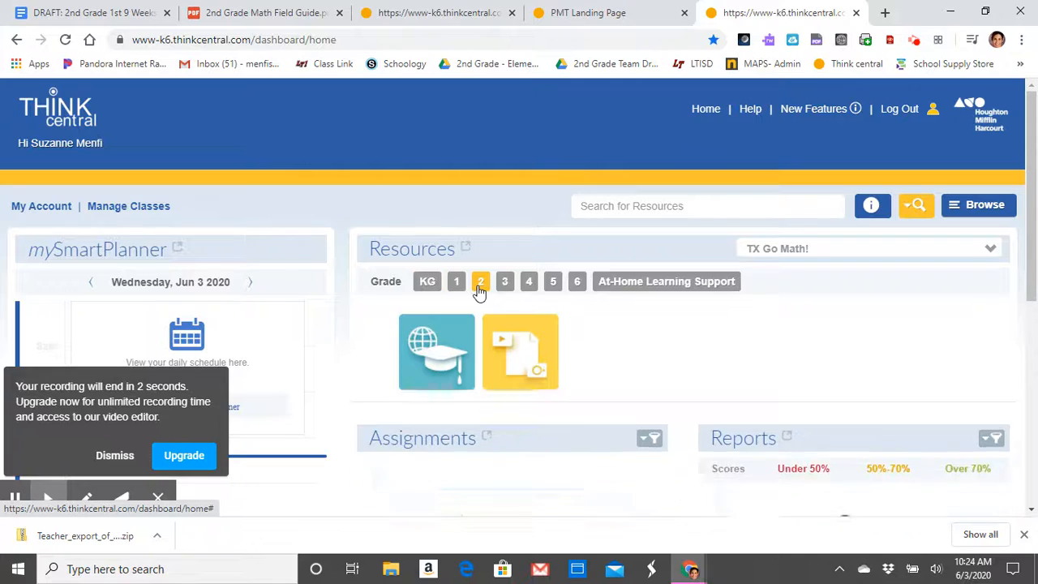